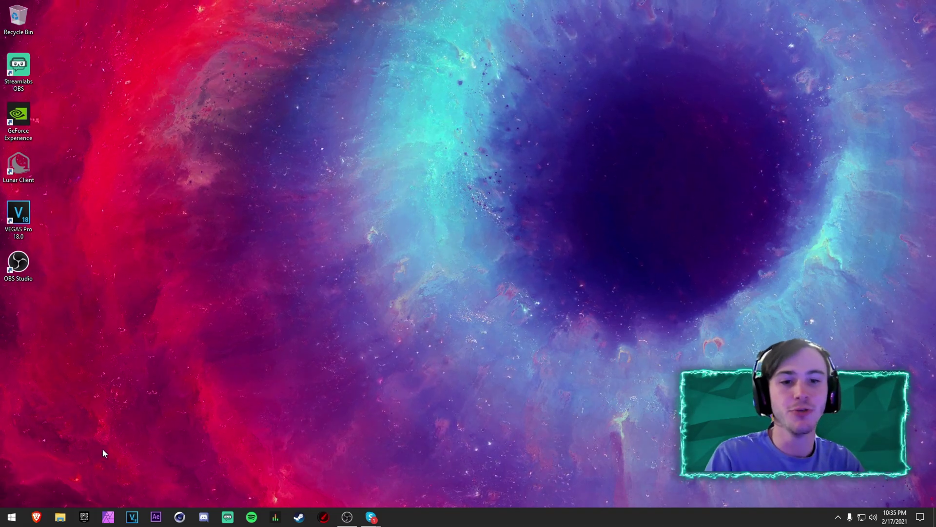
Launch Brave from the taskbar to a blank New Tab page
click(36, 516)
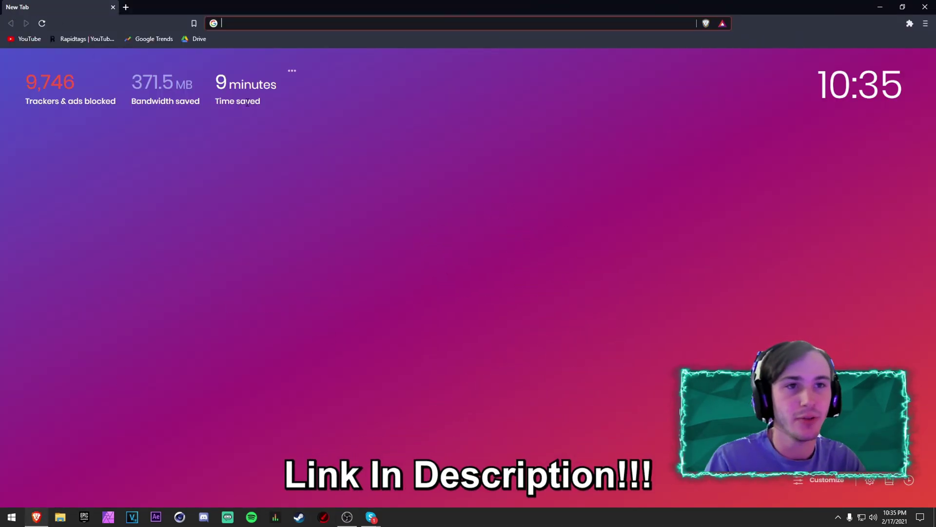
Go to pcgameboost.com from the 'pcgam' address-bar suggestion in Brave
text(pcgam)
click(327, 67)
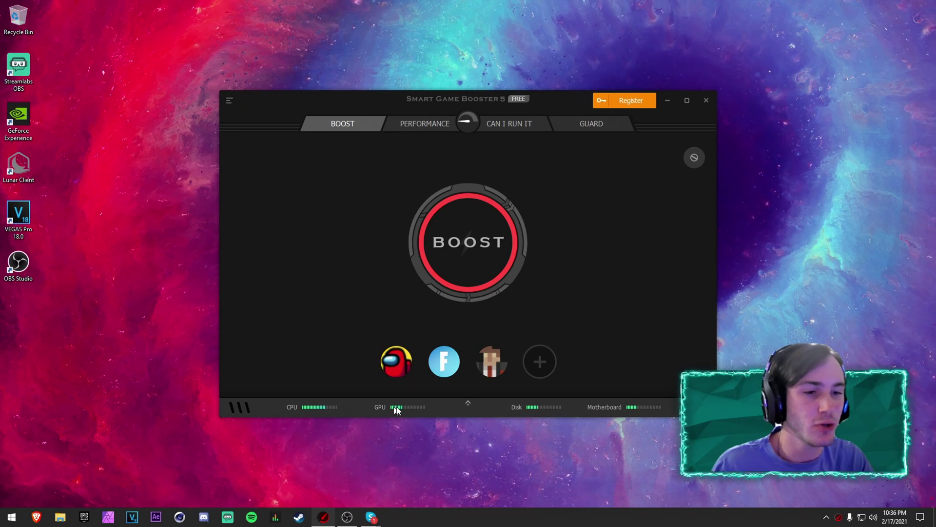
click(411, 406)
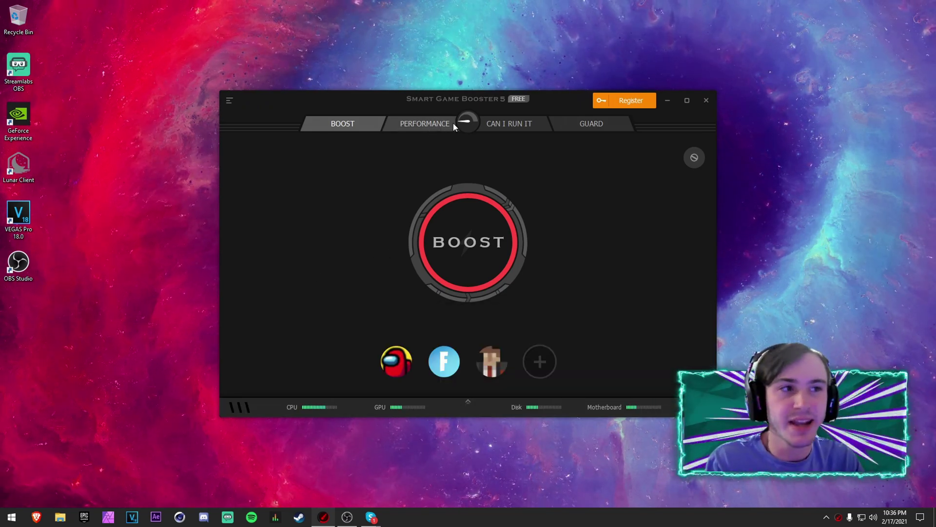
click(531, 123)
click(581, 121)
click(535, 123)
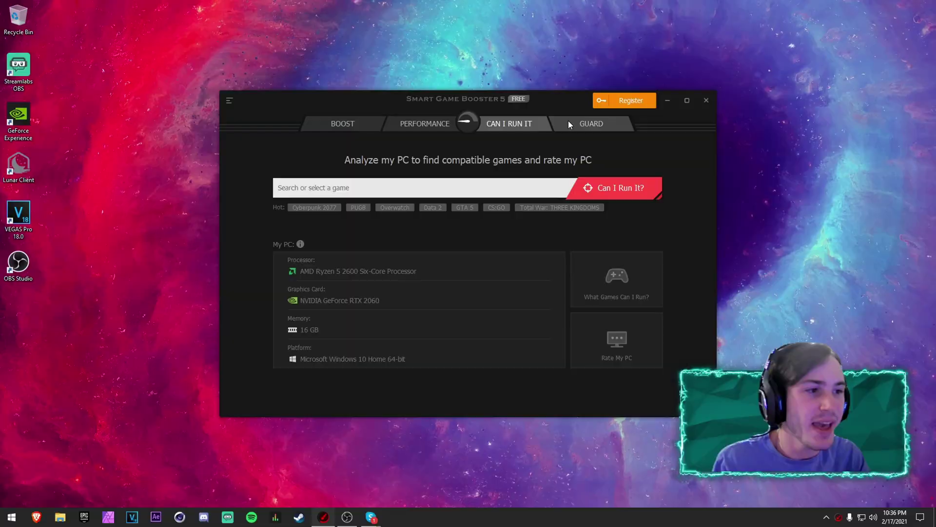
click(570, 125)
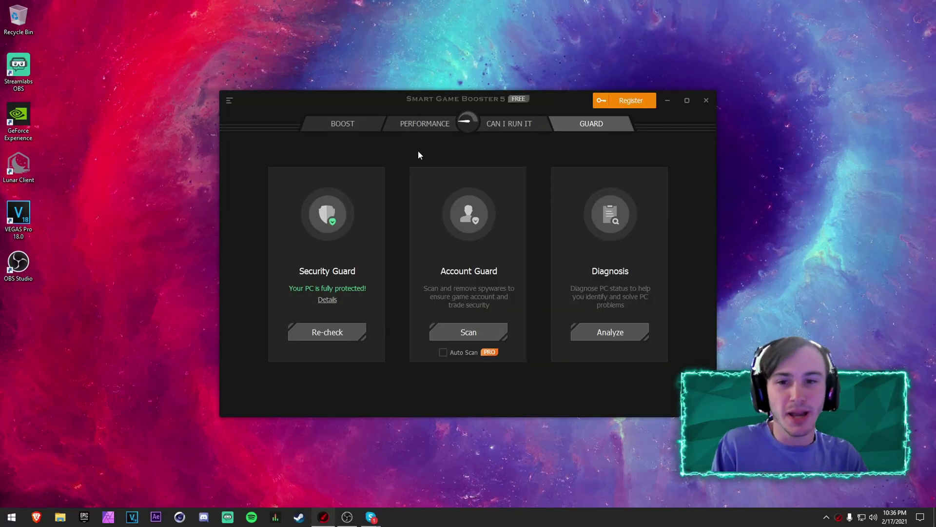
click(349, 123)
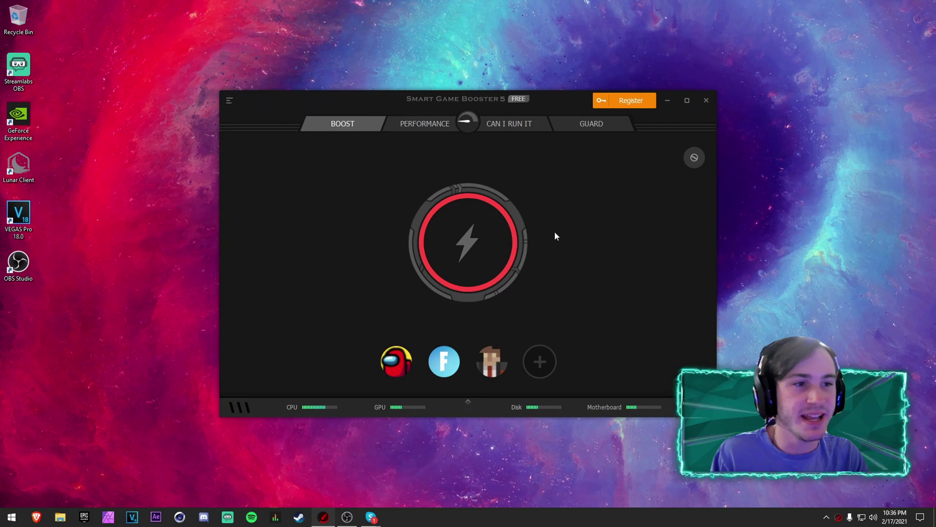
Boost the PC for a +21% performance gain and show the Performance optimisation list
click(478, 253)
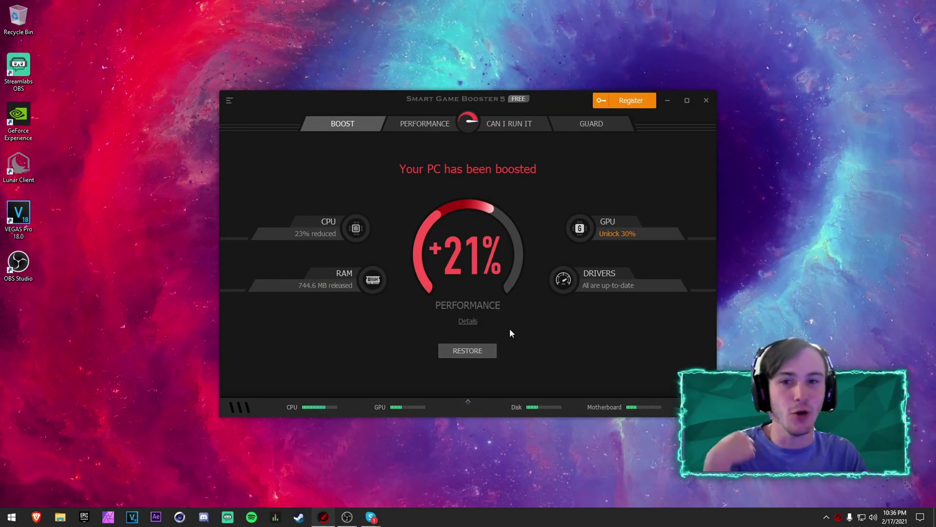
click(420, 125)
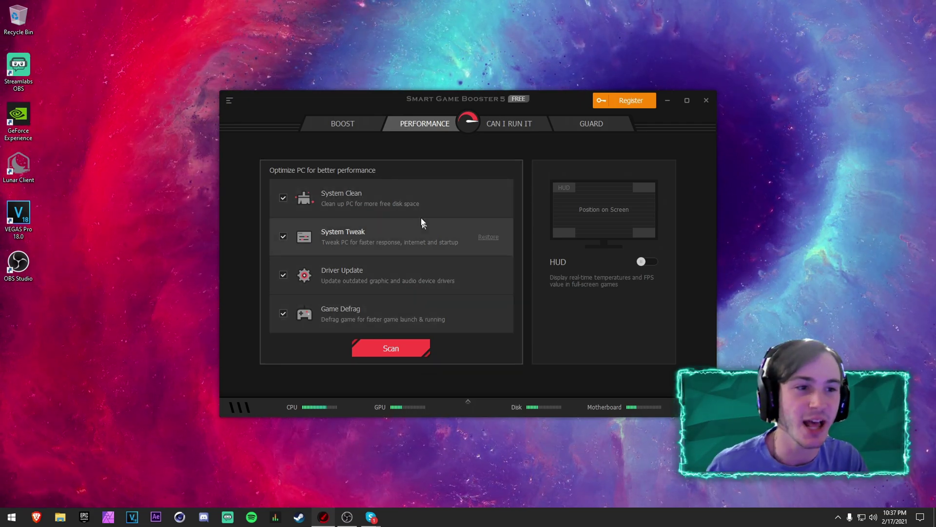
Scan the PC and fix the 857 junk items (500.4 MB) with System Clean
click(378, 346)
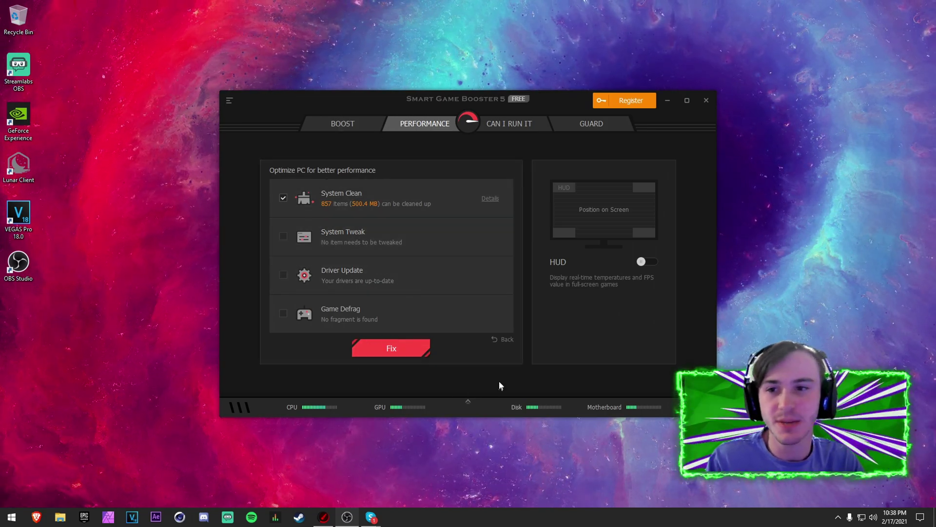
click(365, 349)
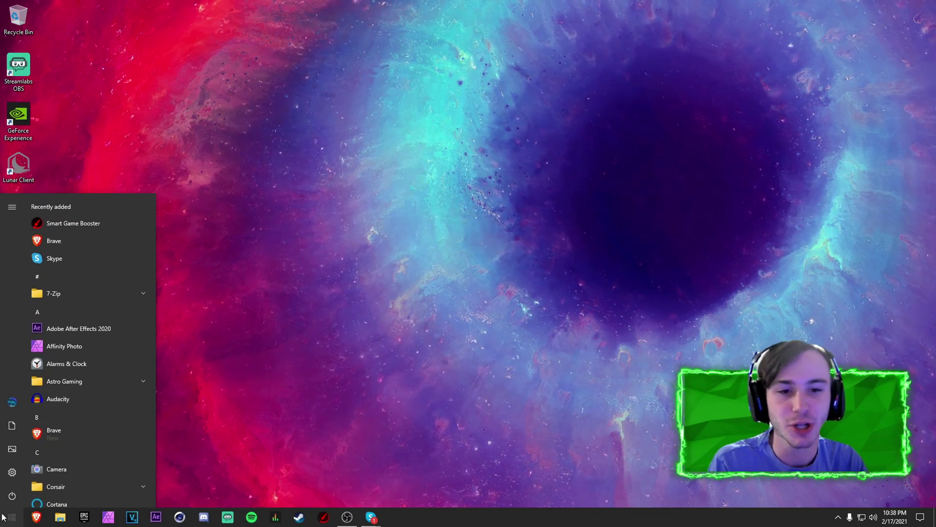
Delete everything in the %temp% folder, skipping items that need administrator permission
key(super)
key(super)
text(%temp%)
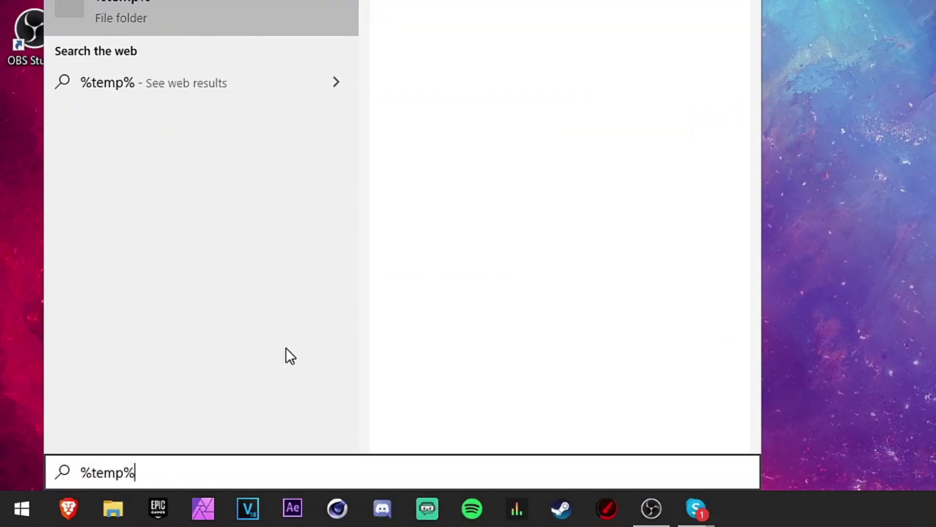
key(Return)
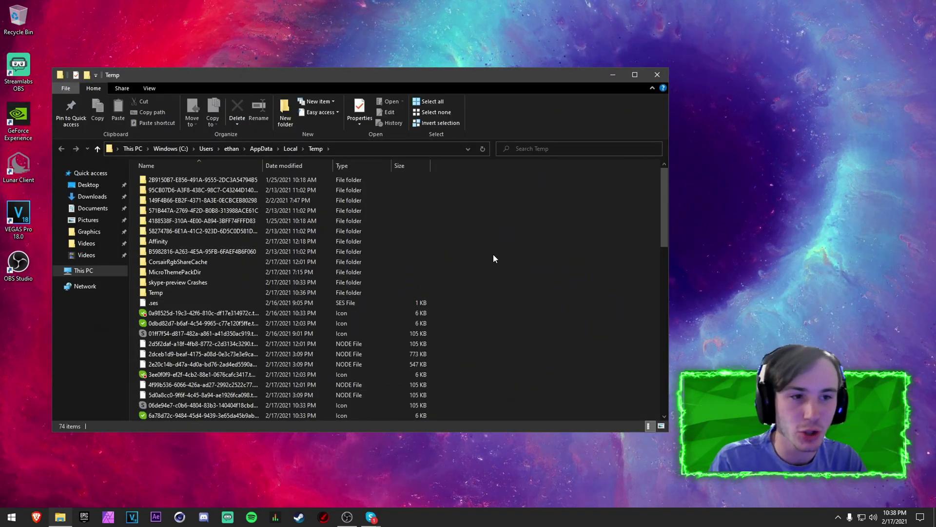
key(ctrl+a)
key(Delete)
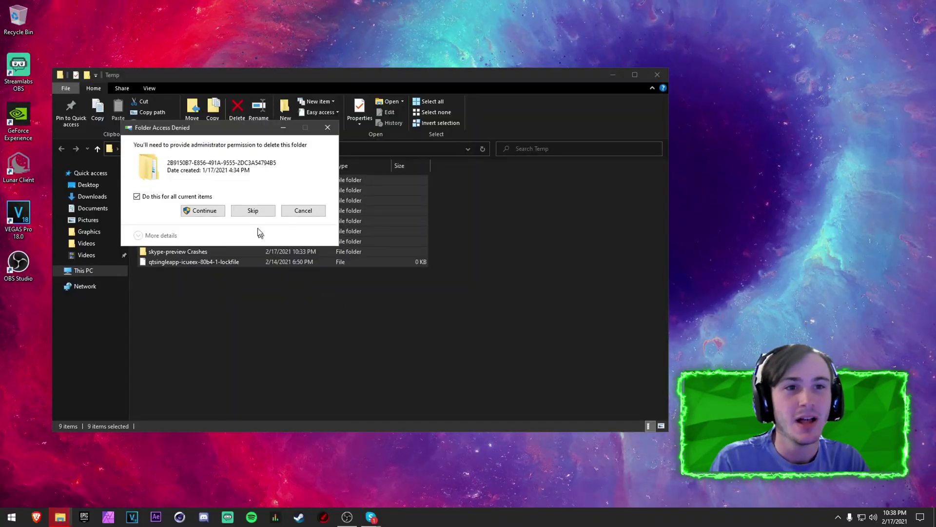
click(247, 212)
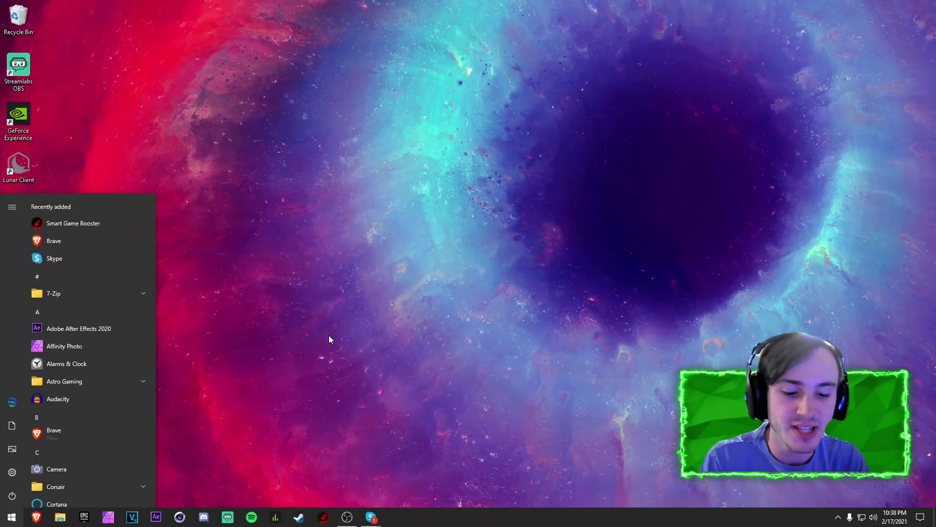
Clear the Windows Temp folder via Run 'temp', skipping protected items, then close it
text(run)
key(Return)
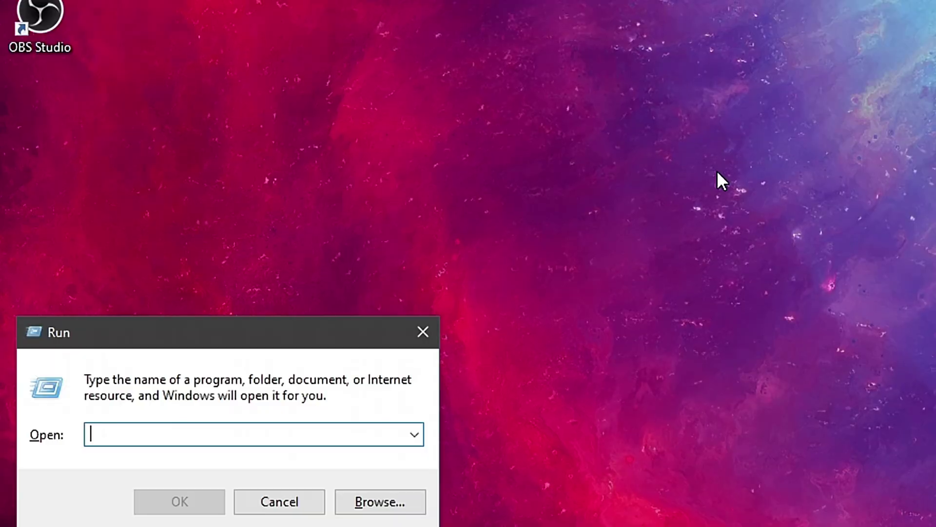
text(temp)
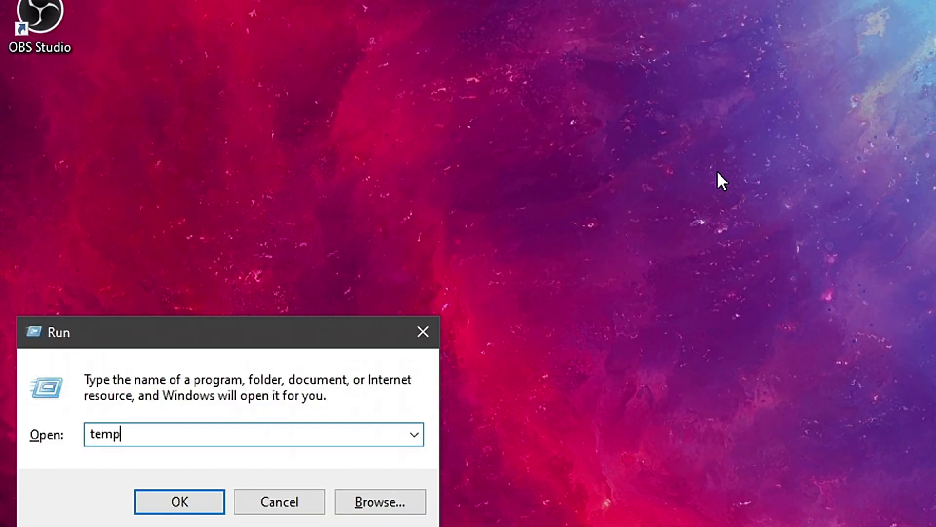
key(Return)
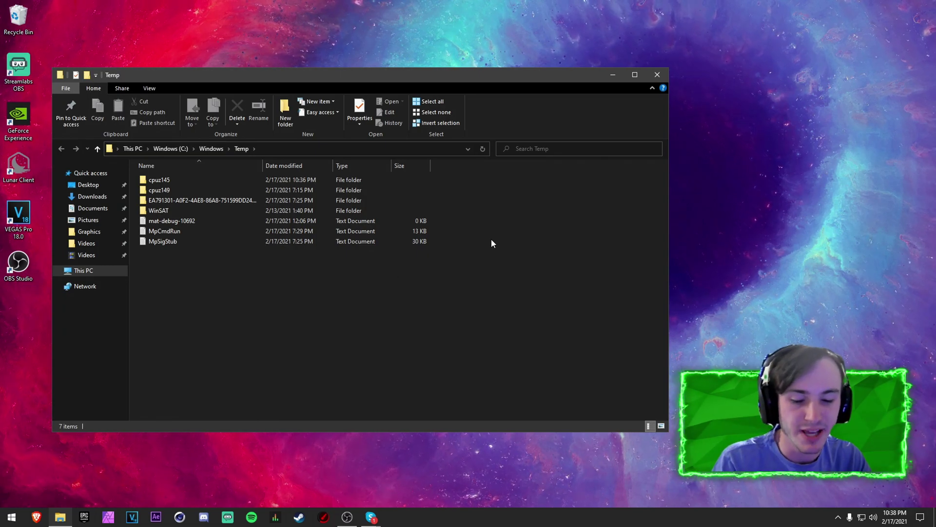
key(ctrl+a)
key(Delete)
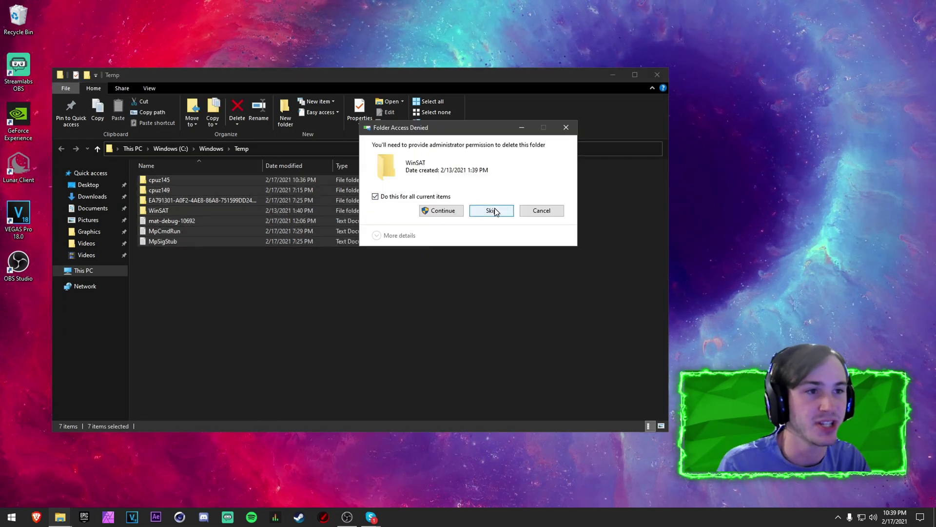
click(491, 210)
click(658, 75)
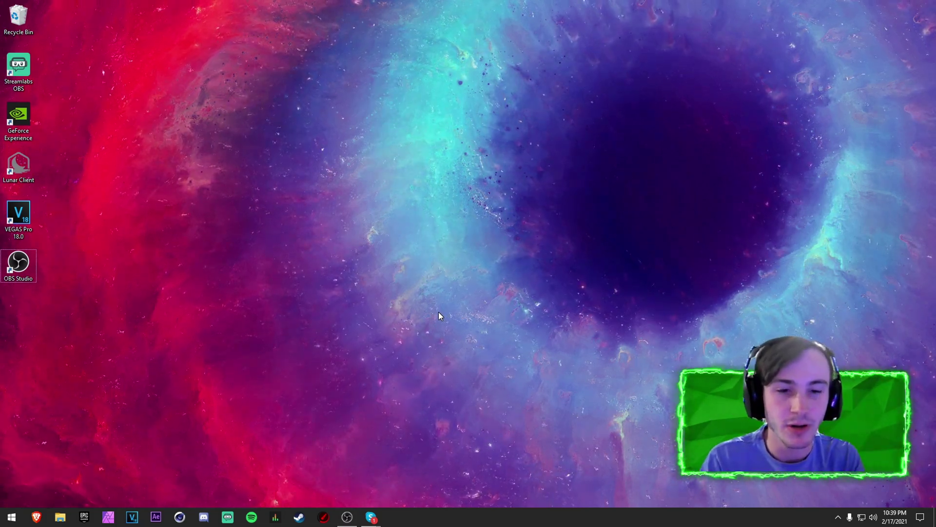
Delete all Prefetch files except the one still in use, then close the folder
key(super+r)
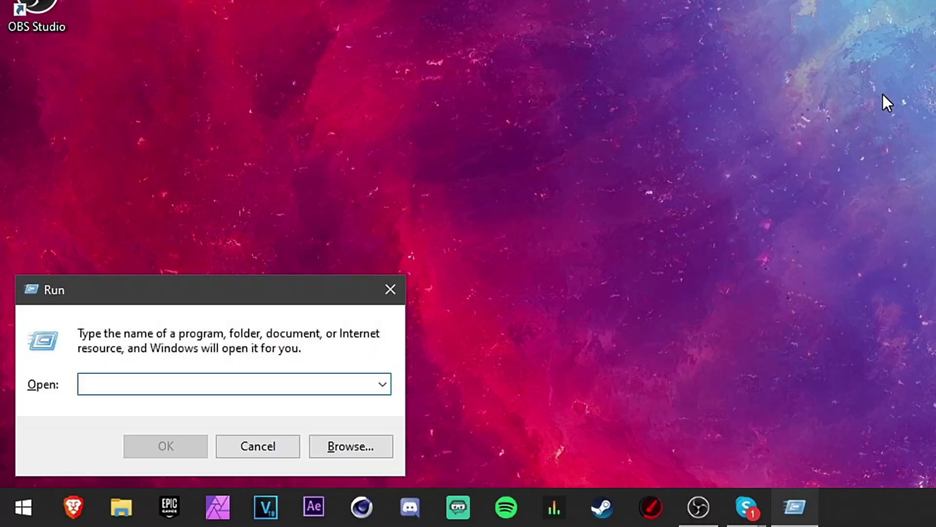
text(prefetch)
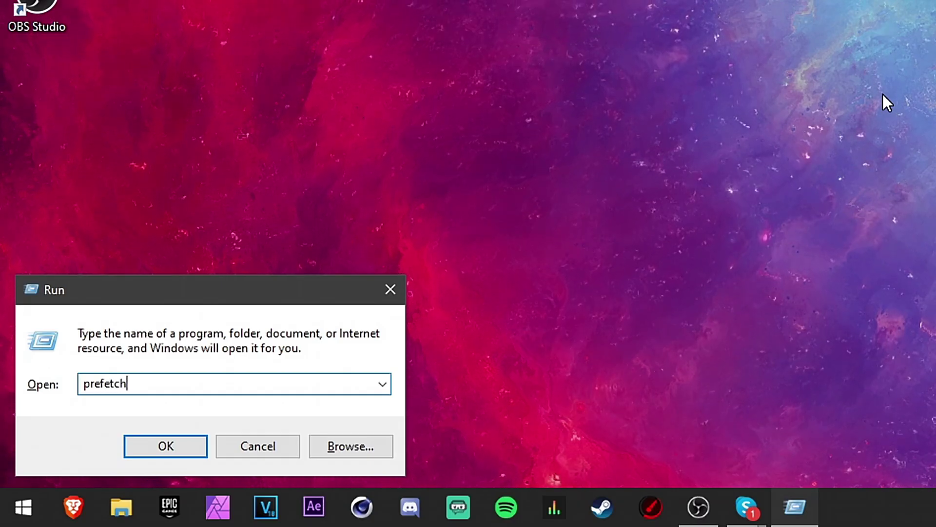
key(Return)
click(524, 274)
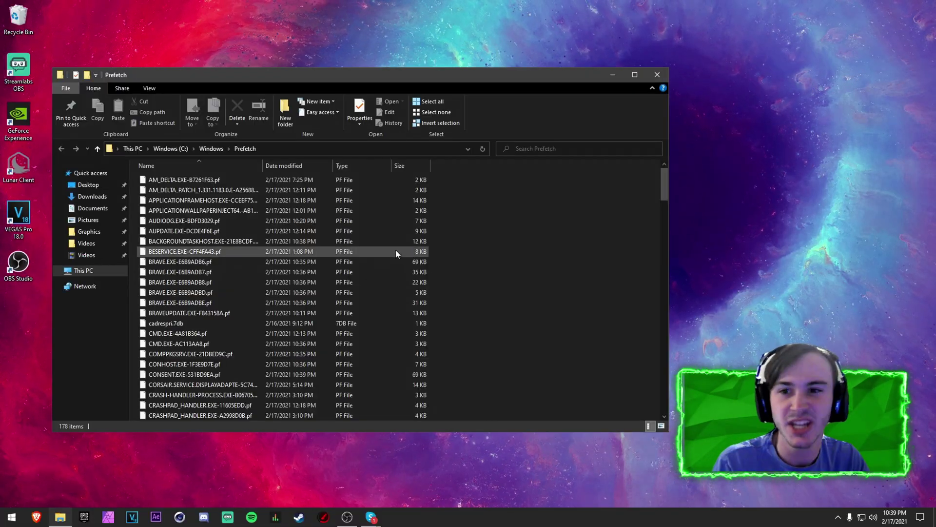
key(ctrl+a)
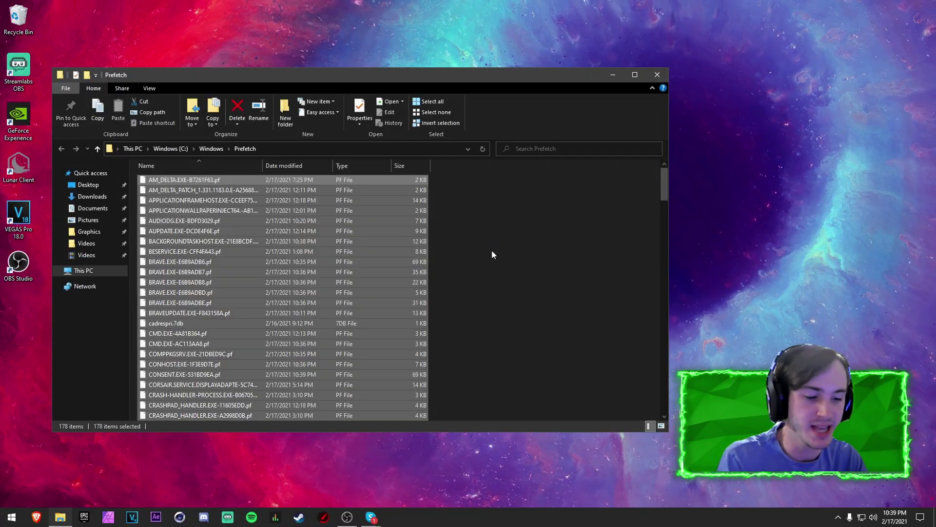
key(Delete)
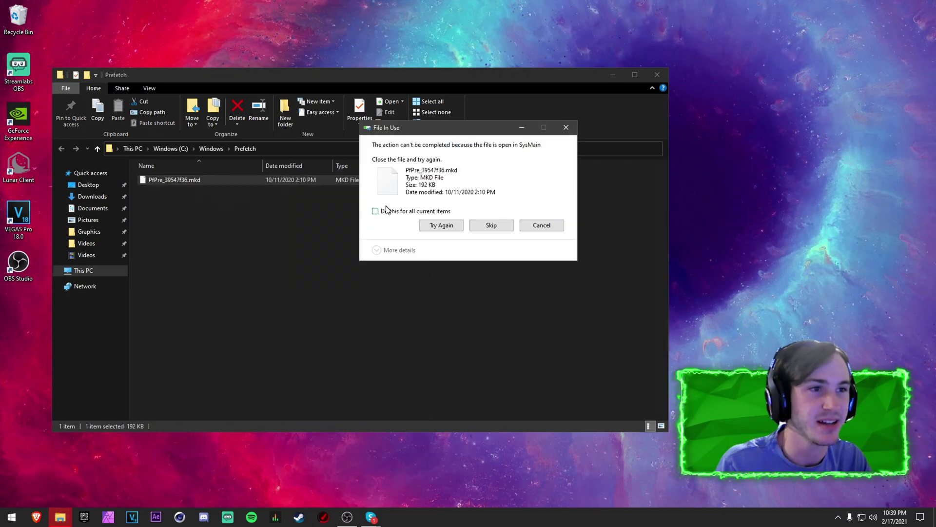
click(383, 210)
click(489, 226)
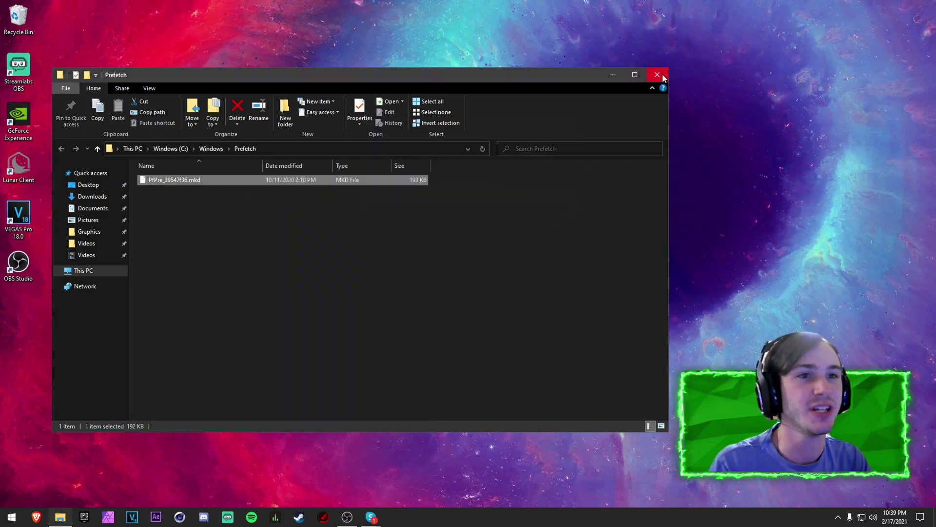
click(659, 75)
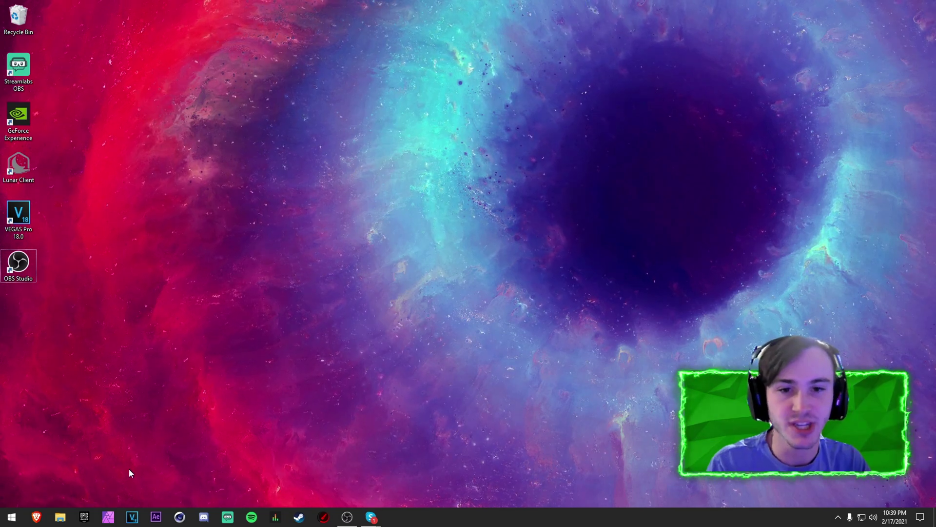
Run Disk Cleanup ('disk cl') on the Windows (C:) drive
key(super)
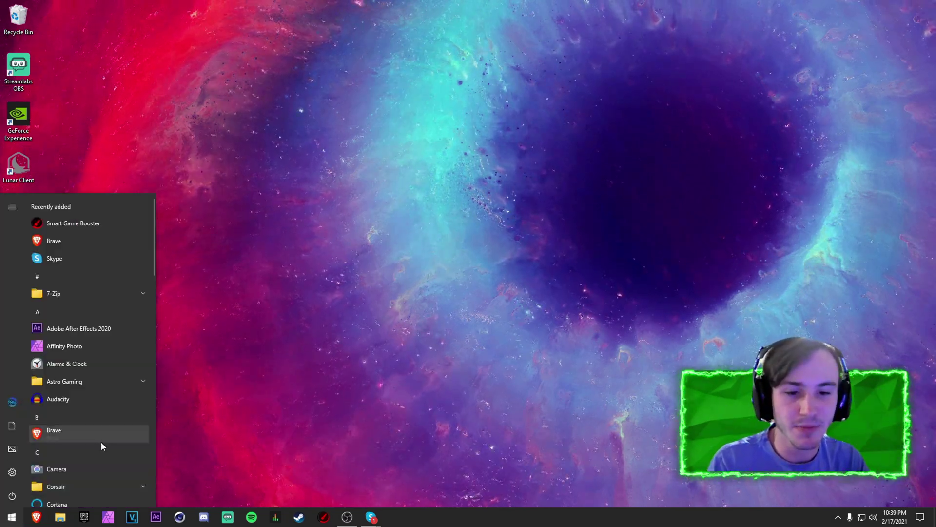
text(disk cl)
key(Return)
click(442, 258)
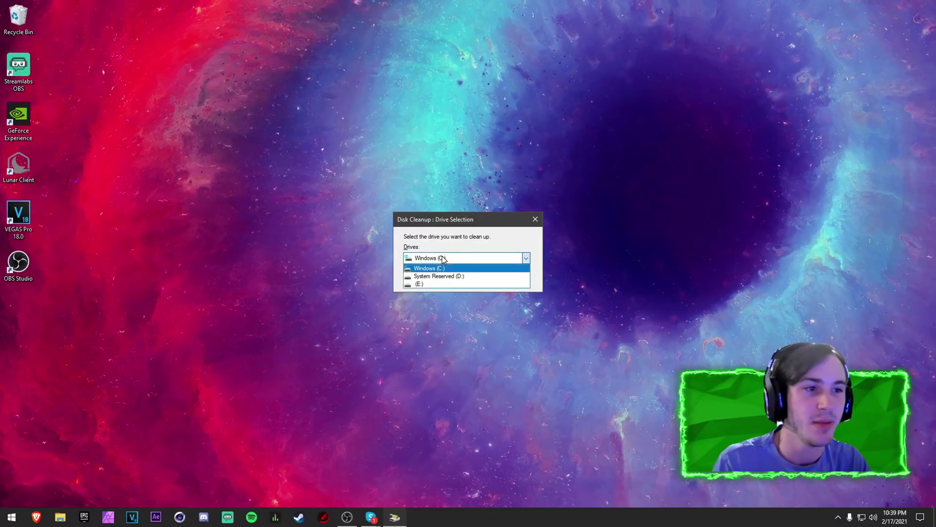
click(429, 269)
click(442, 277)
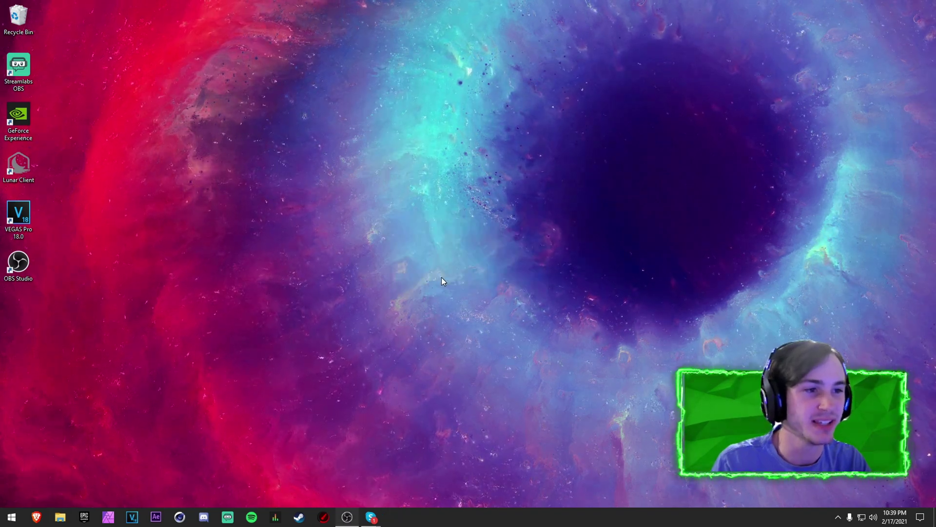
scroll(118, 112, down, 2)
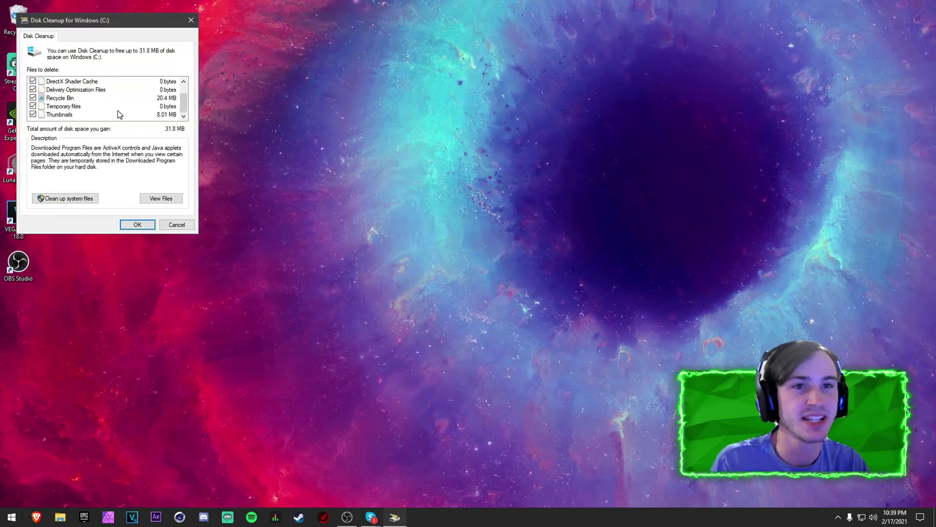
Rescan C: including system files and permanently delete the checked file categories
click(73, 198)
click(444, 276)
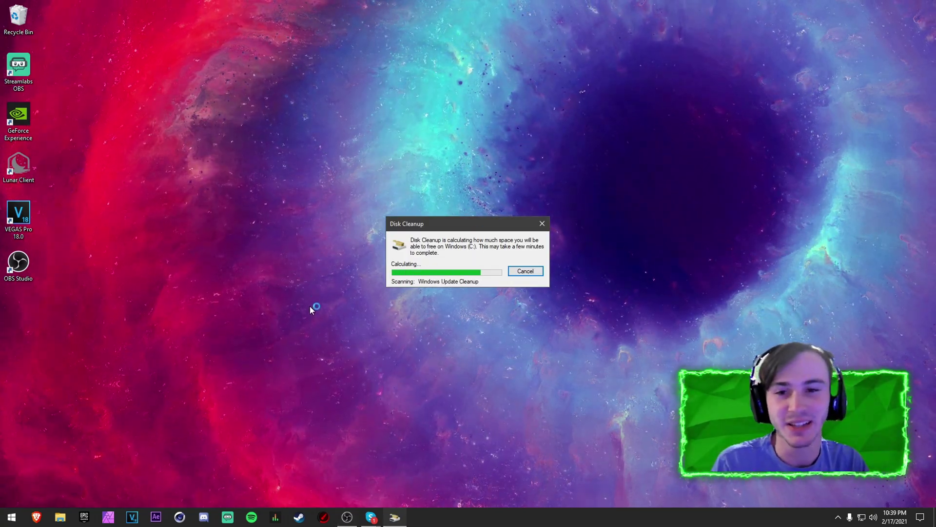
click(150, 237)
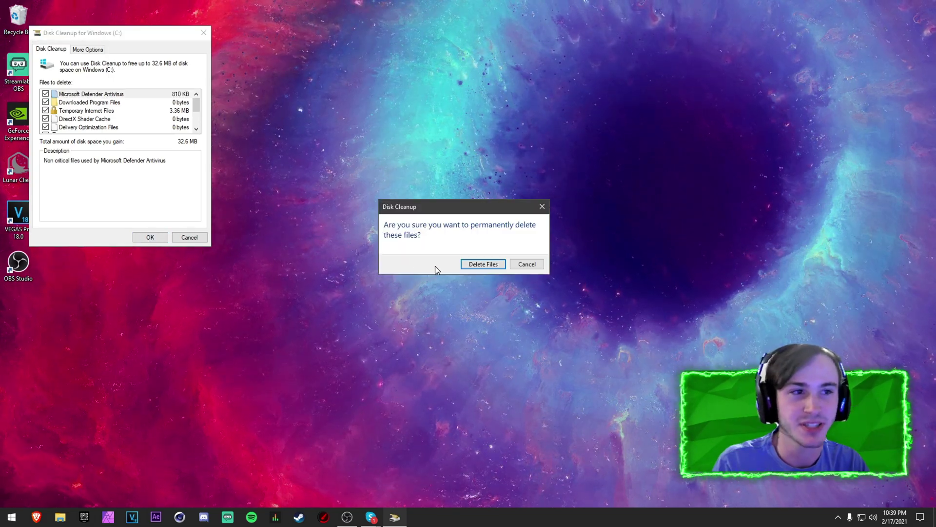
click(483, 264)
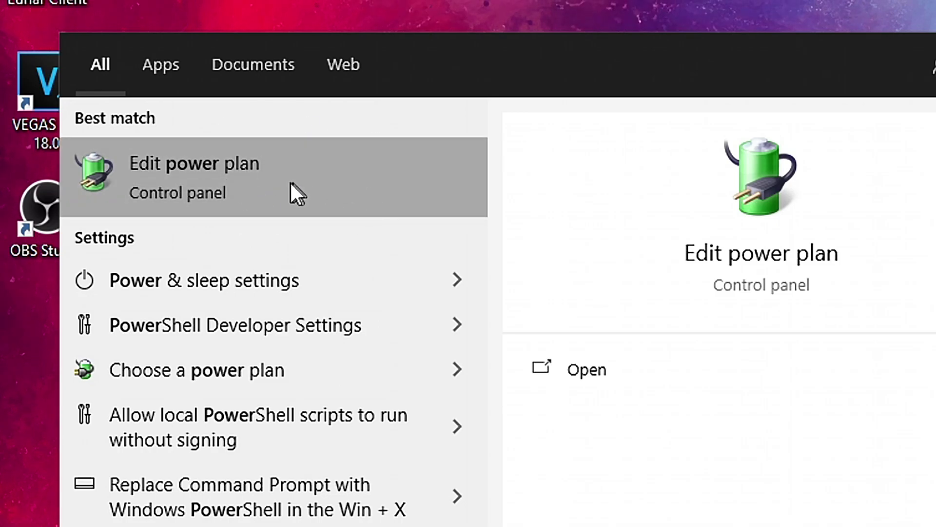
click(263, 168)
drag(401, 113, 343, 116)
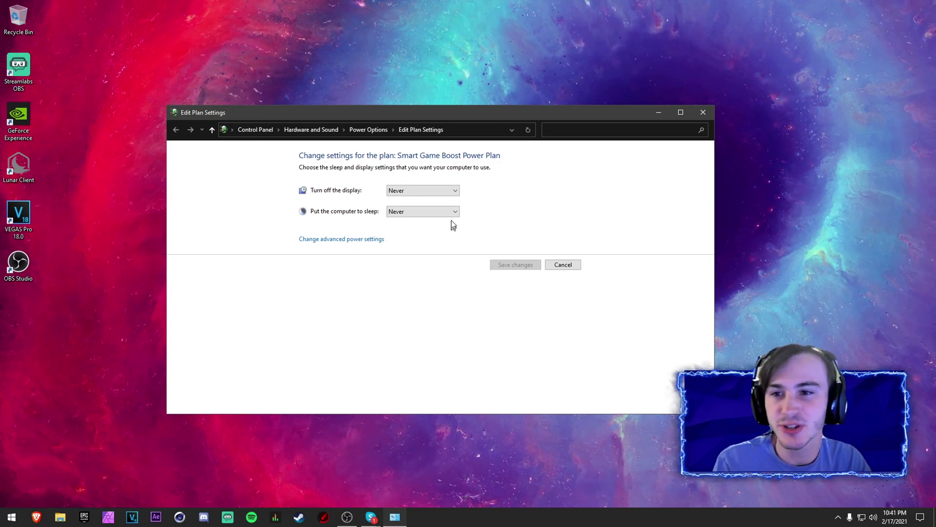
click(316, 239)
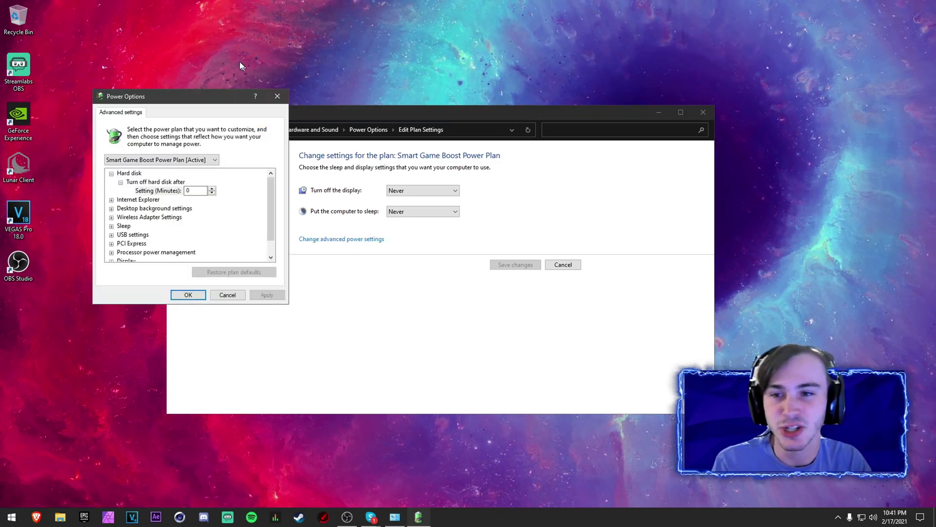
drag(195, 93, 364, 105)
scroll(445, 225, up, 1)
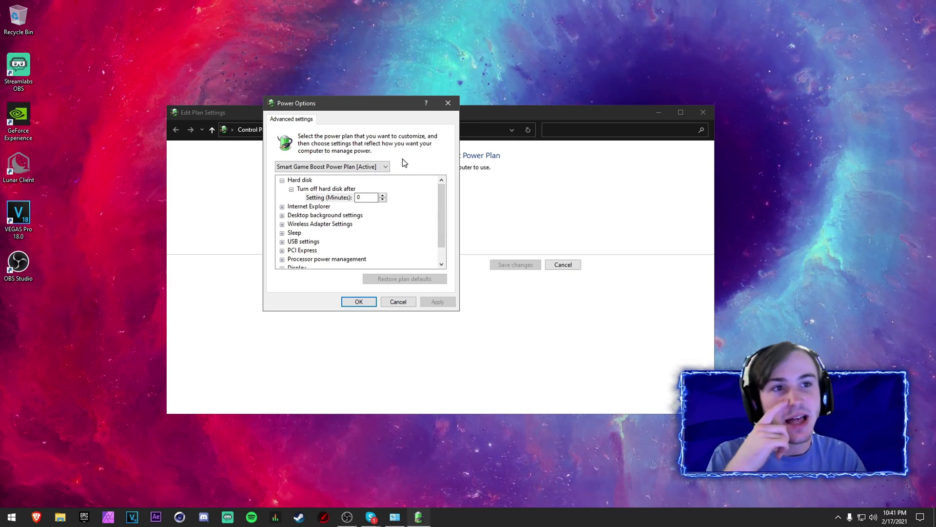
click(382, 166)
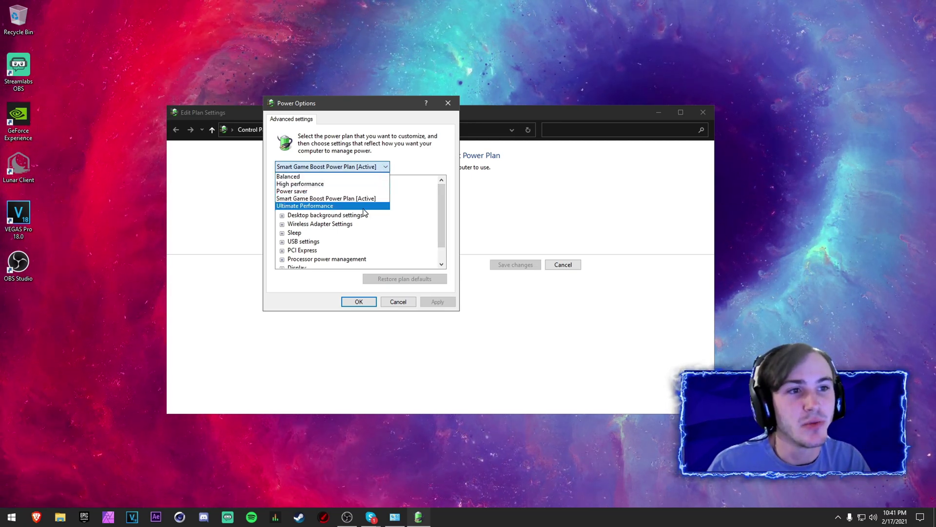
click(359, 199)
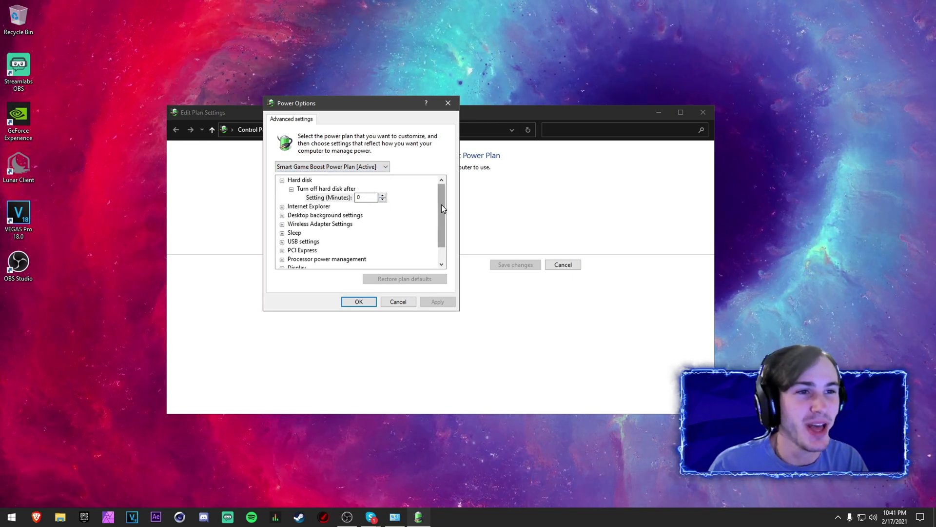
mouse_move(441, 204)
mouse_down()
mouse_move(445, 247)
mouse_move(452, 201)
mouse_up()
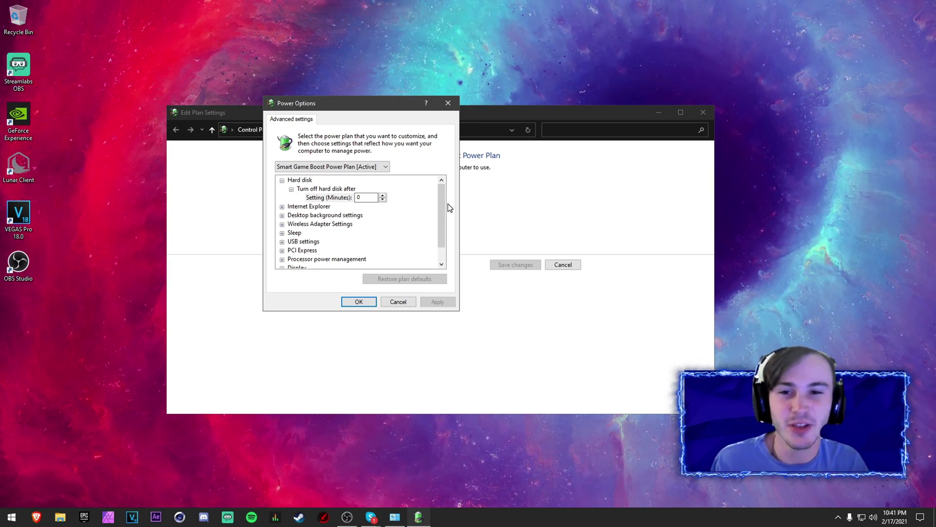
click(341, 166)
click(350, 169)
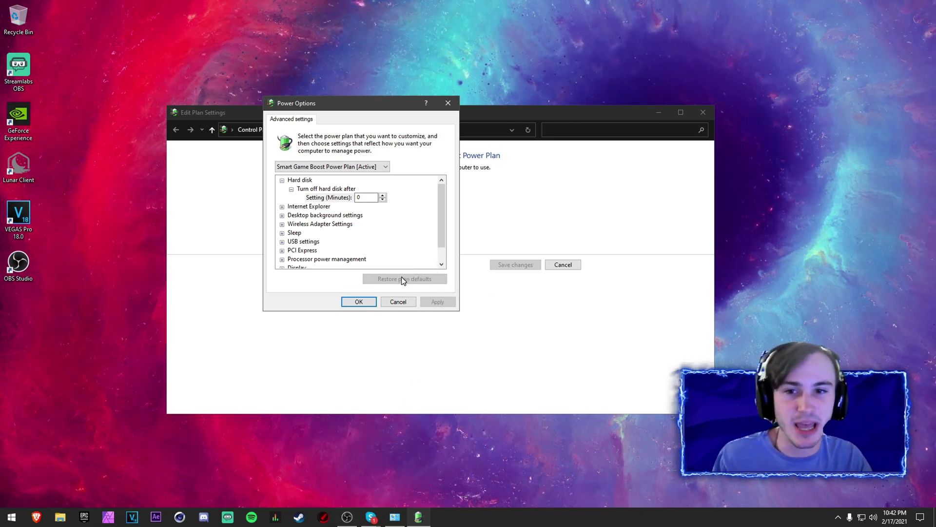
click(445, 102)
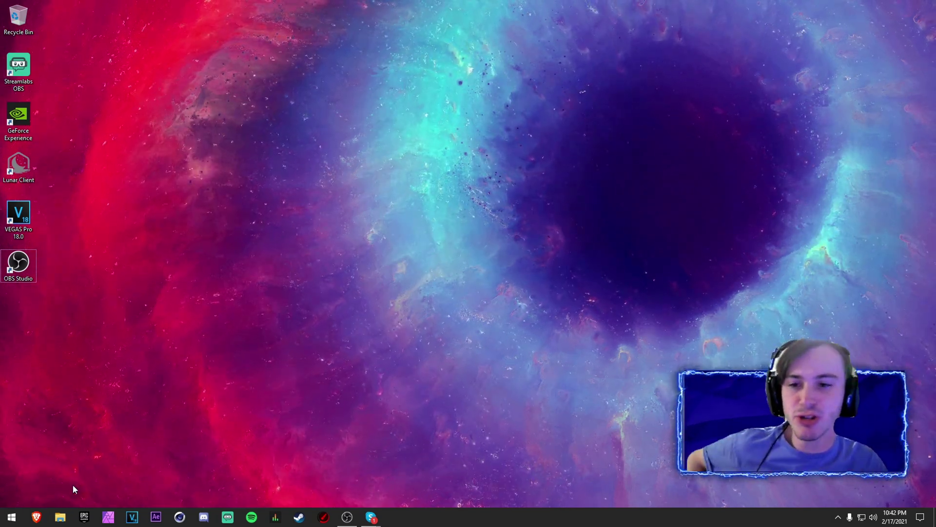
click(83, 516)
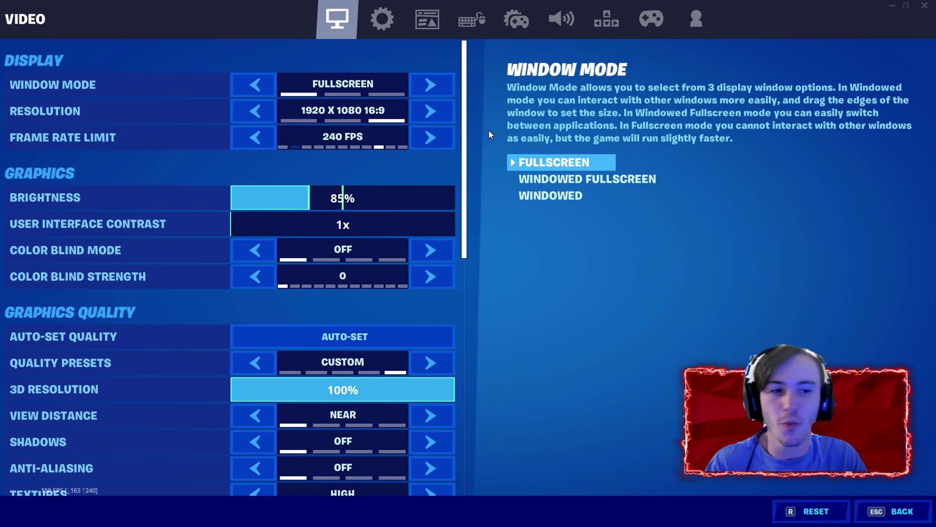
scroll(464, 183, down, 1)
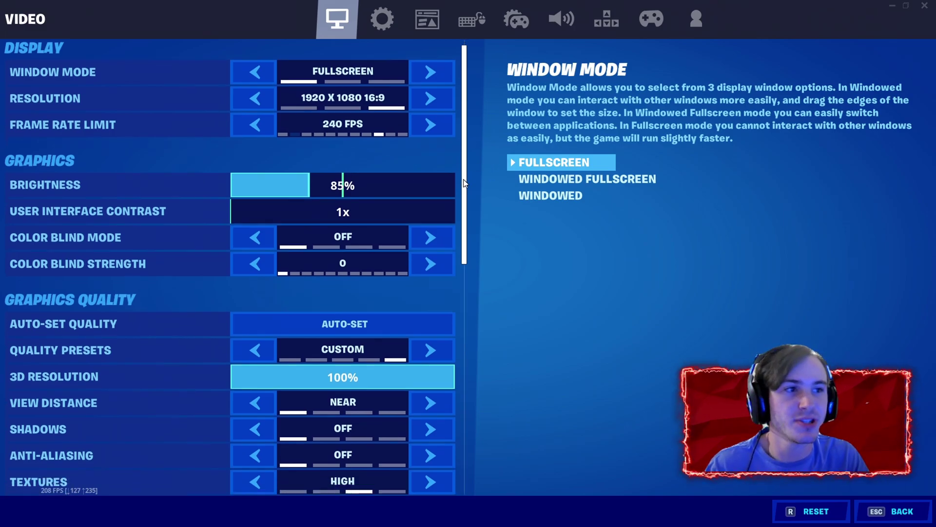
scroll(467, 205, down, 10)
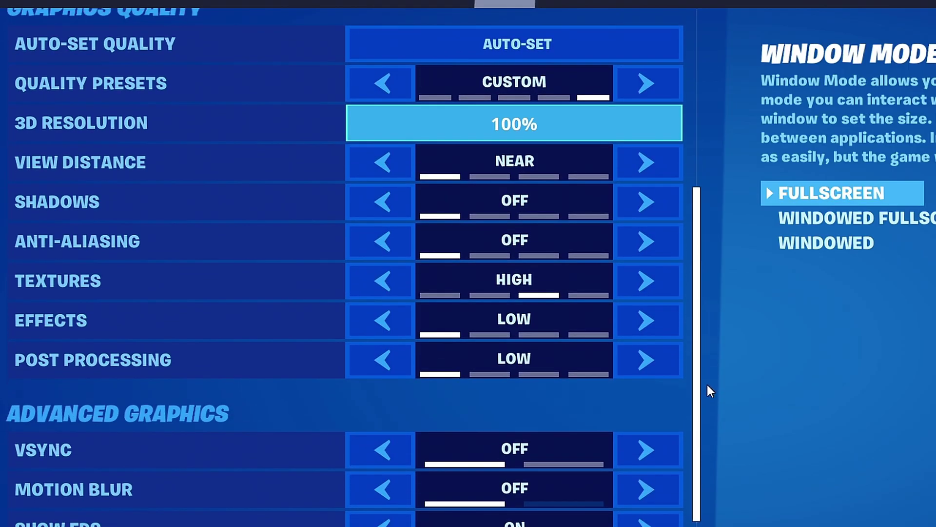